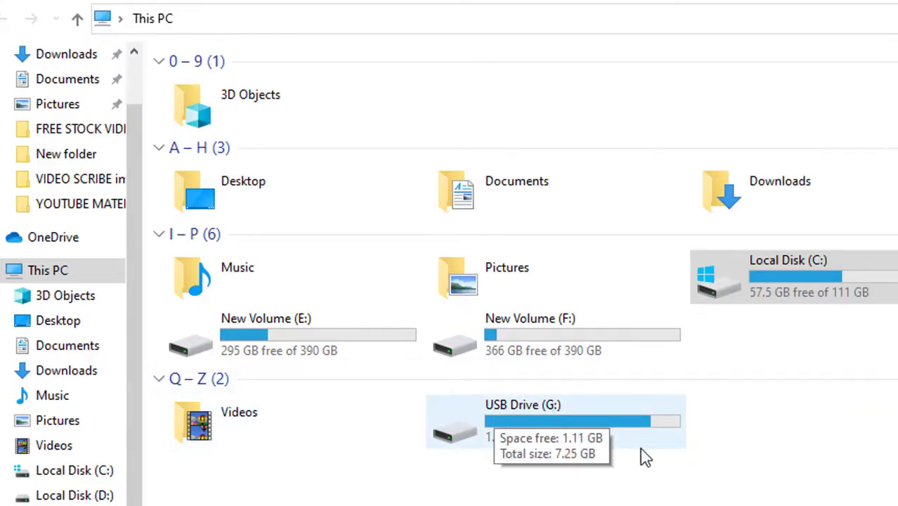
Open USB Drive (G:), return to This PC, and turn on BitLocker for it
double_click(513, 408)
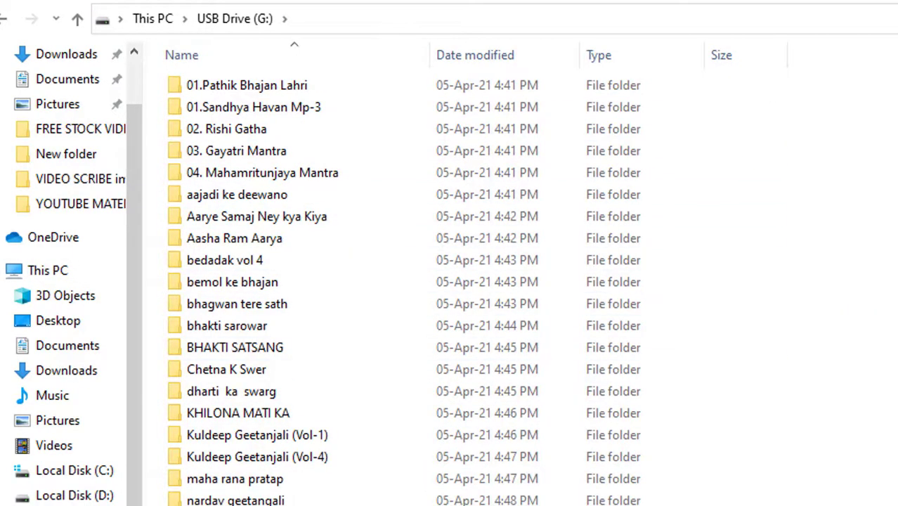
left_click(2, 21)
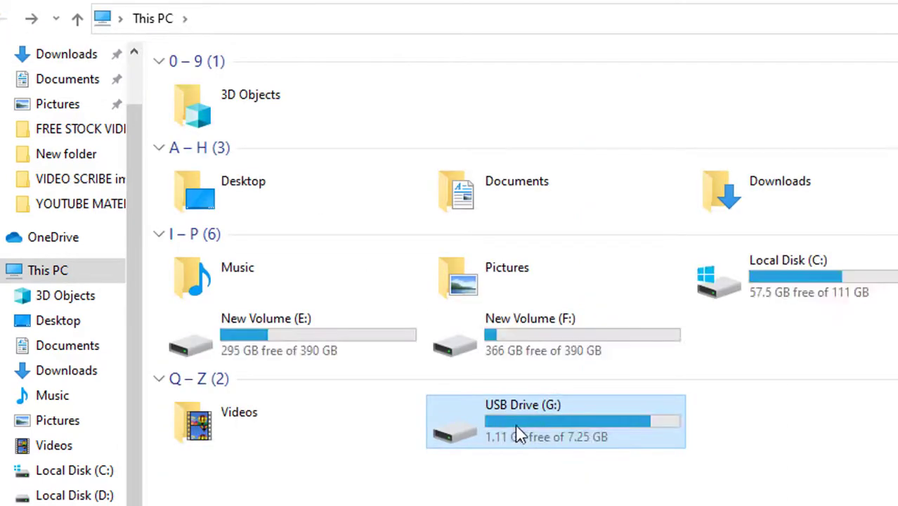
right_click(514, 417)
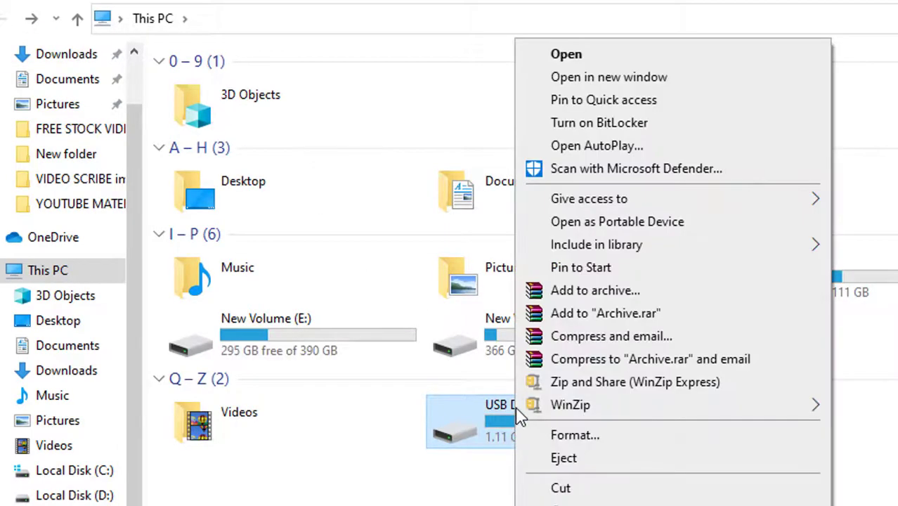
mouse_move(524, 408)
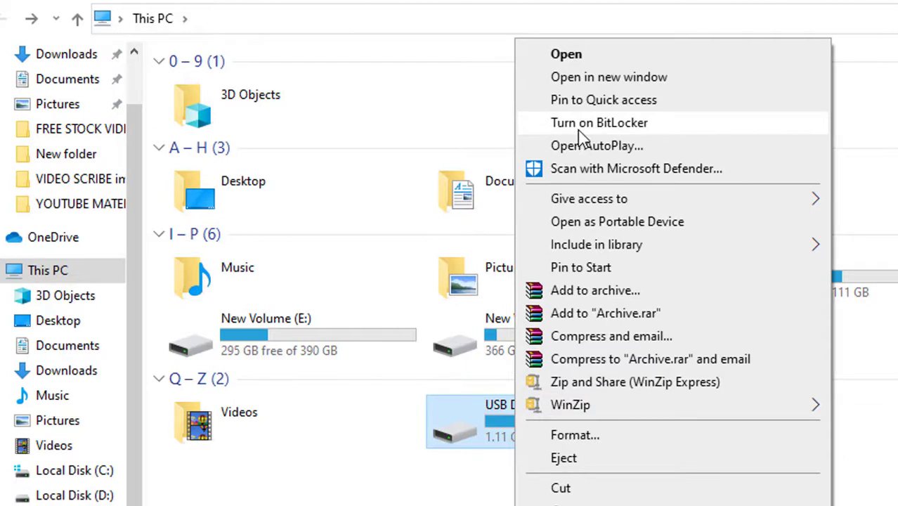
left_click(580, 127)
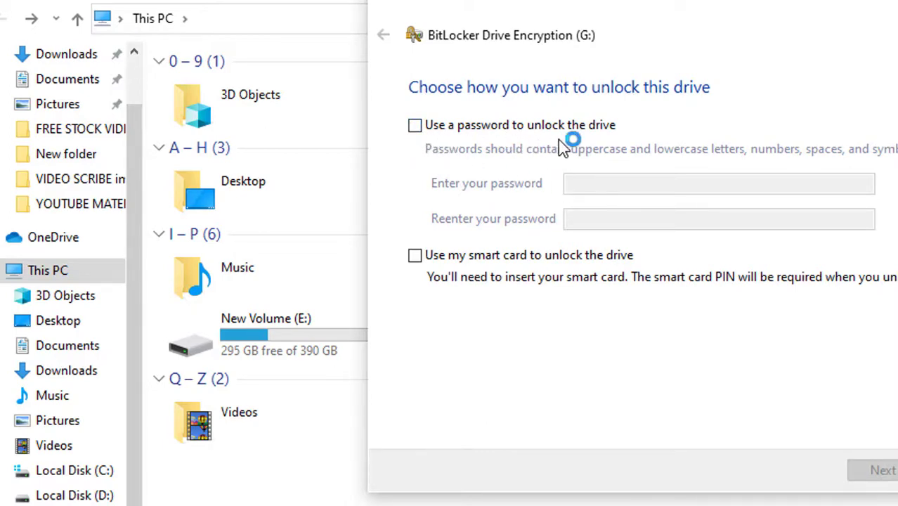
Choose password unlocking for G: and try a password that BitLocker rejects as too short
left_click(416, 125)
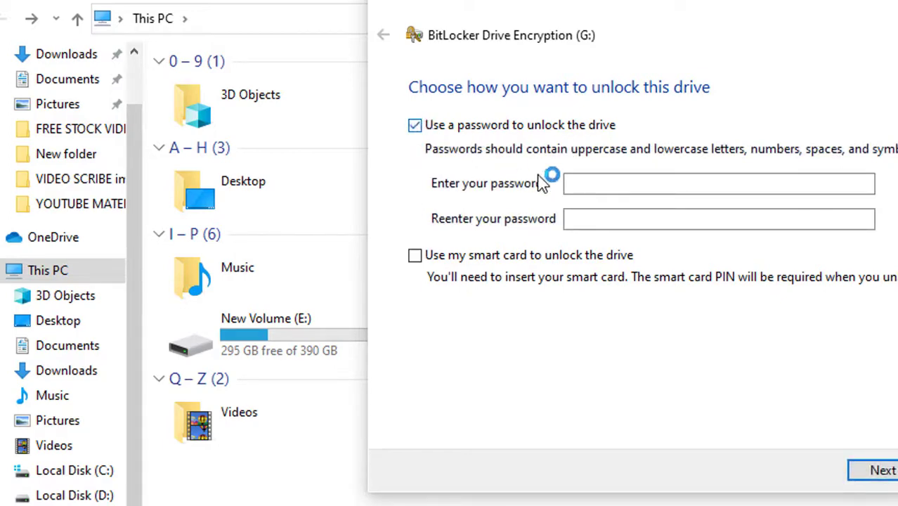
left_click(603, 182)
left_click(605, 177)
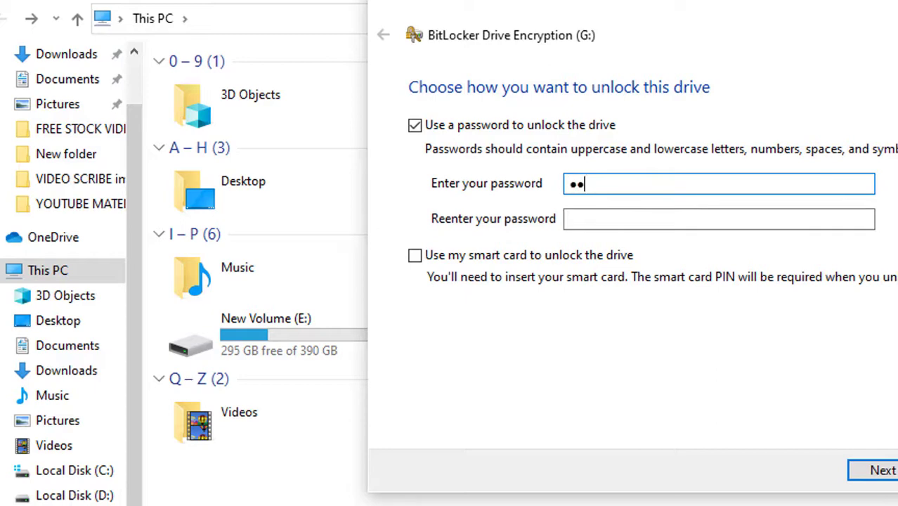
left_click(627, 219)
type("123")
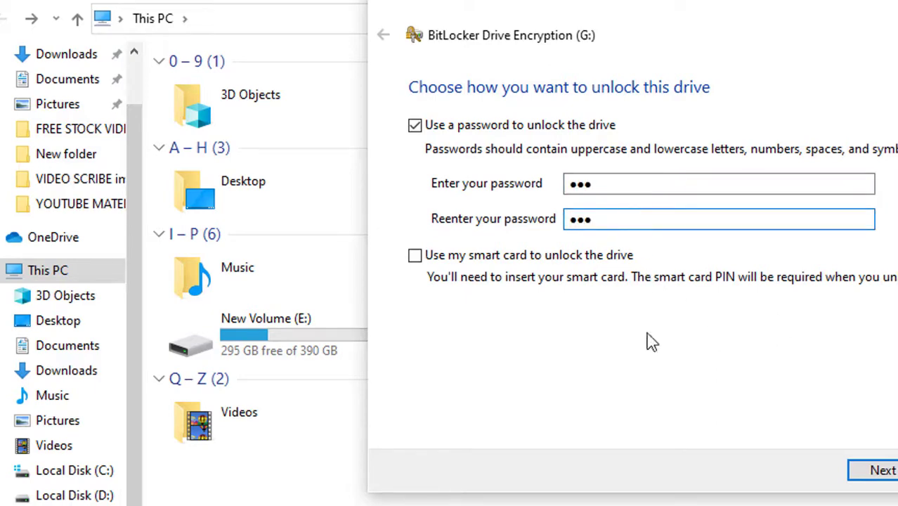
left_click(873, 482)
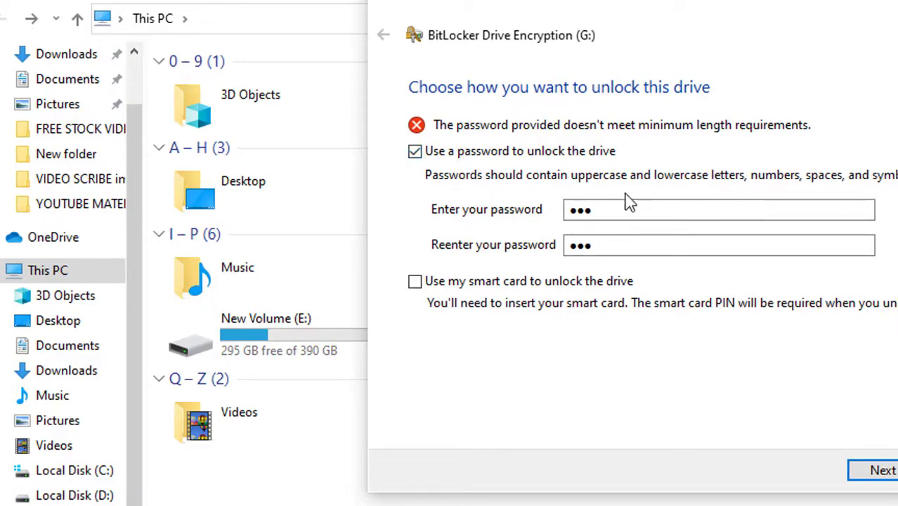
Replace the short password with a nine-character password, entered and confirmed
double_click(602, 210)
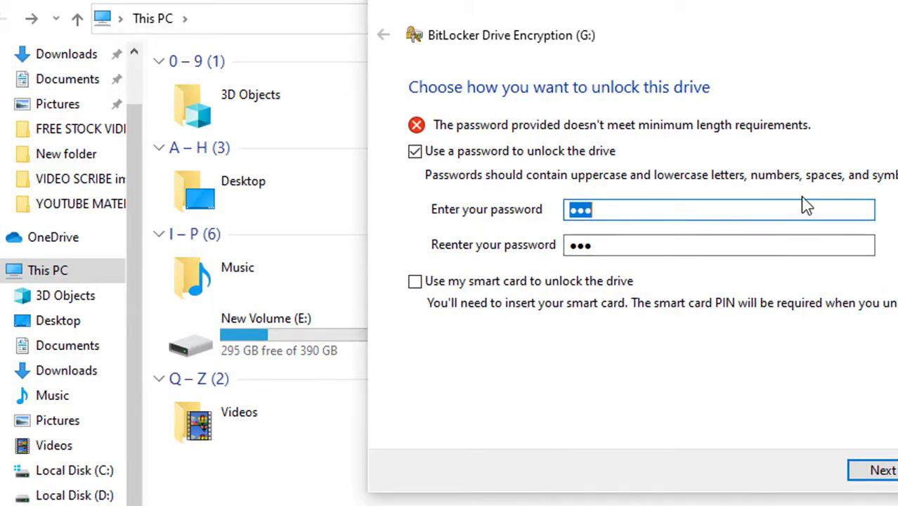
key("BackSpace")
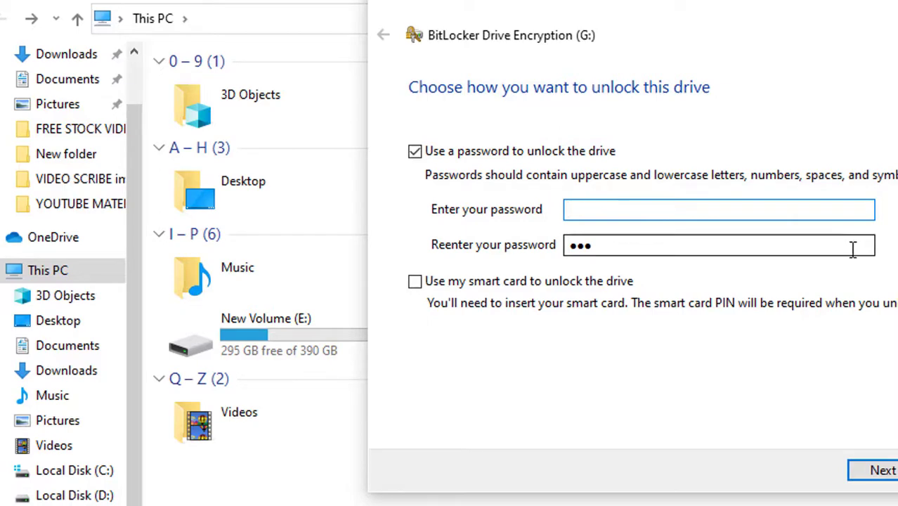
key("Caps_Lock")
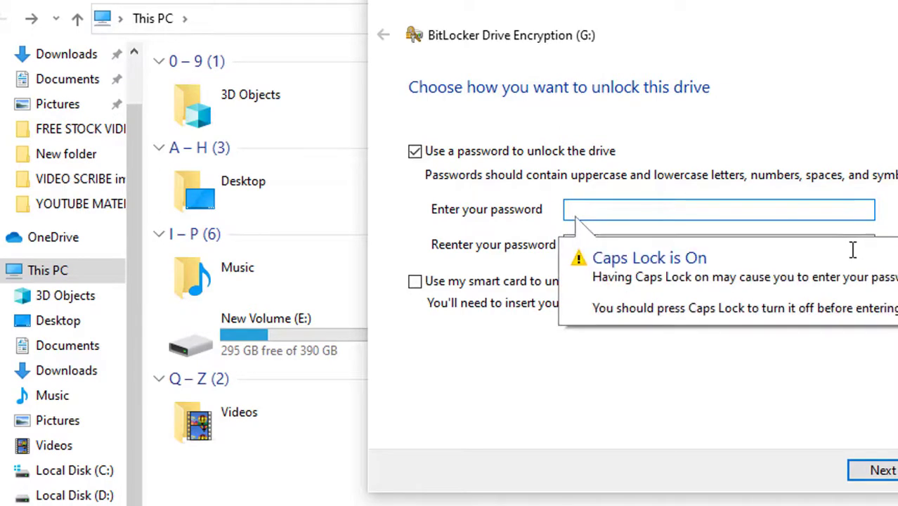
type("A")
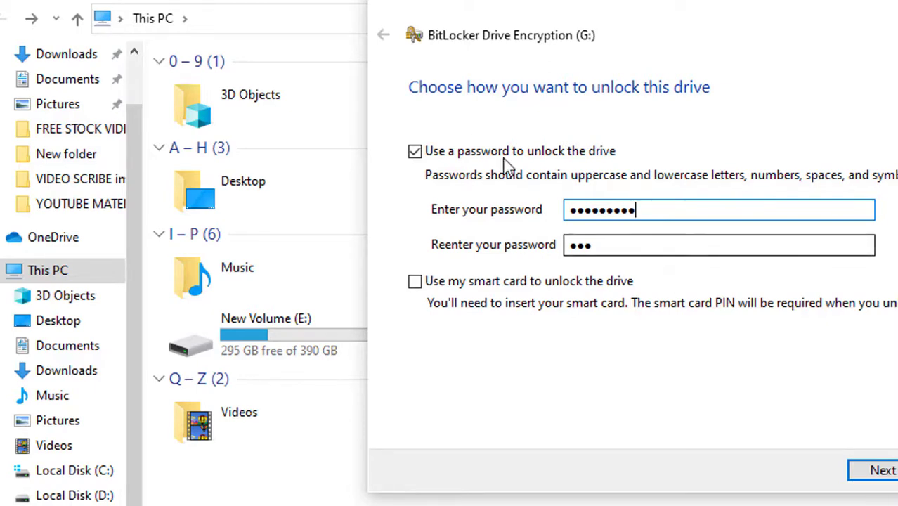
left_click(607, 249)
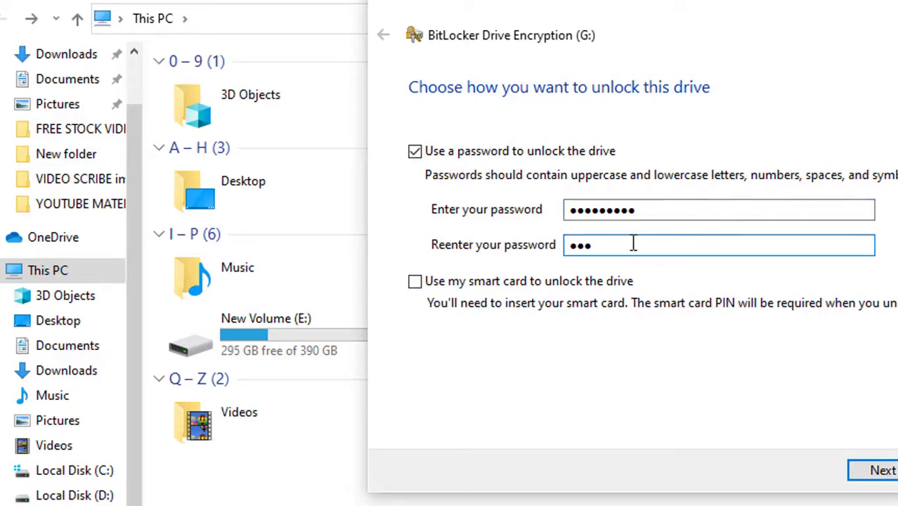
left_click(630, 244)
type("*********")
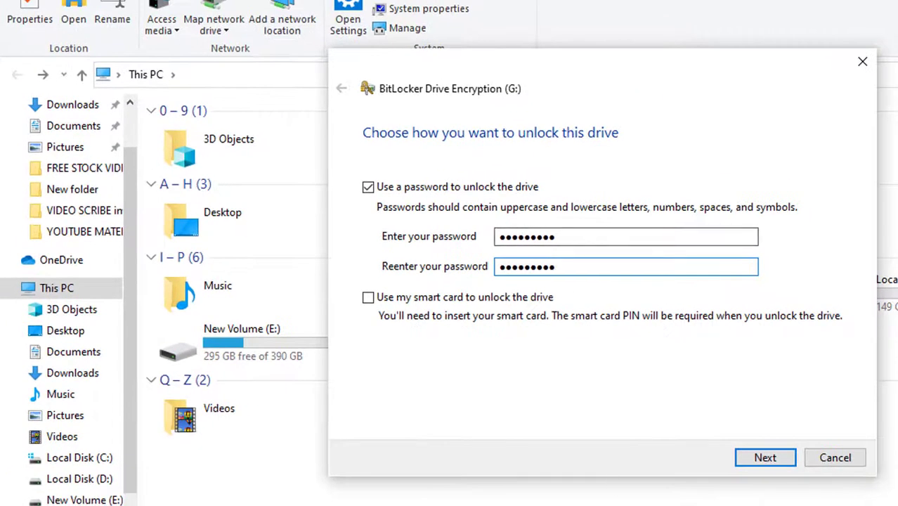
Save the BitLocker recovery key as a file on the Desktop and continue
left_click(755, 469)
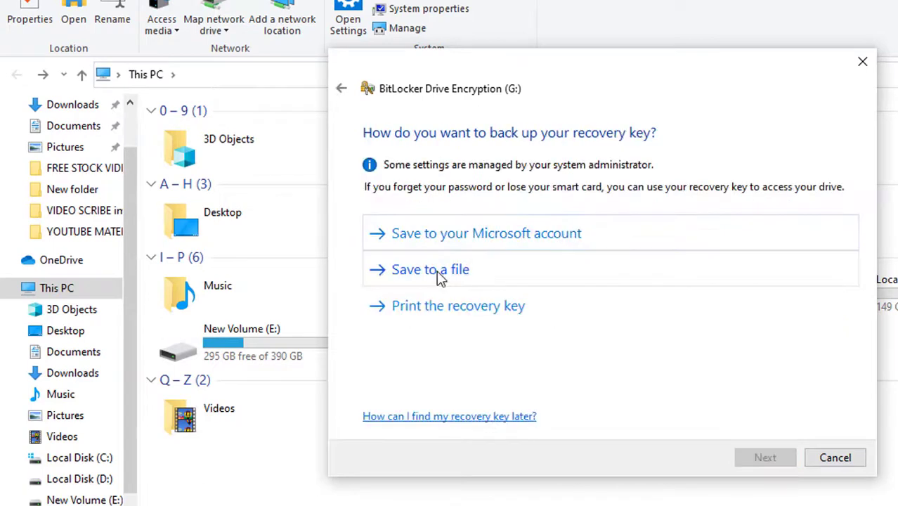
left_click(435, 275)
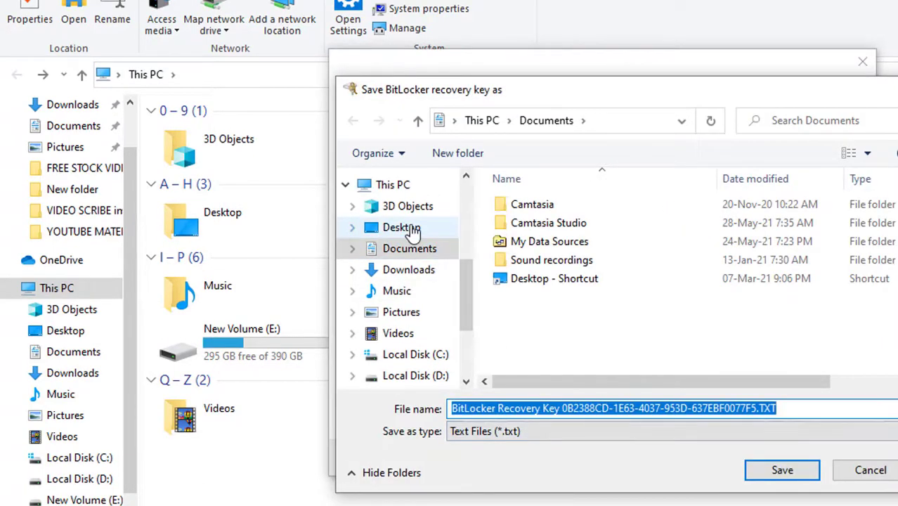
left_click(359, 227)
left_click(776, 474)
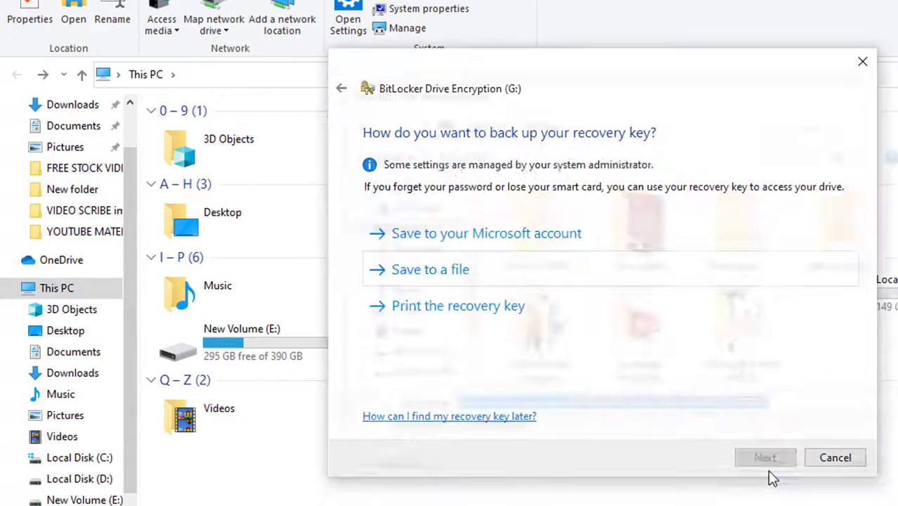
left_click(766, 458)
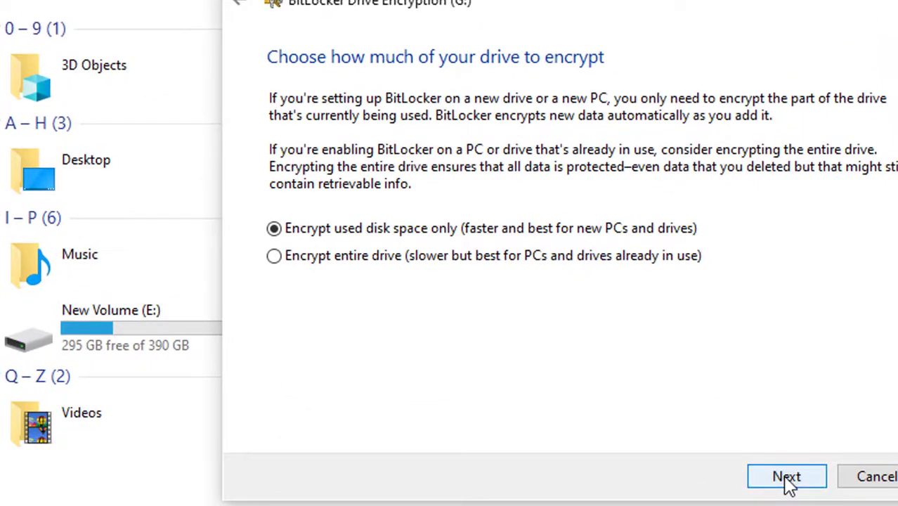
Encrypt only used disk space of G: in Compatible mode and start encrypting
left_click(787, 480)
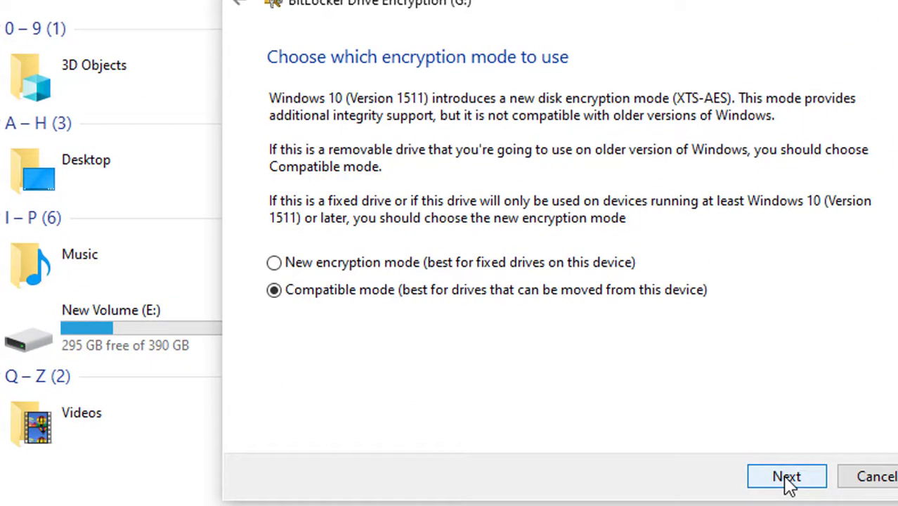
left_click(788, 478)
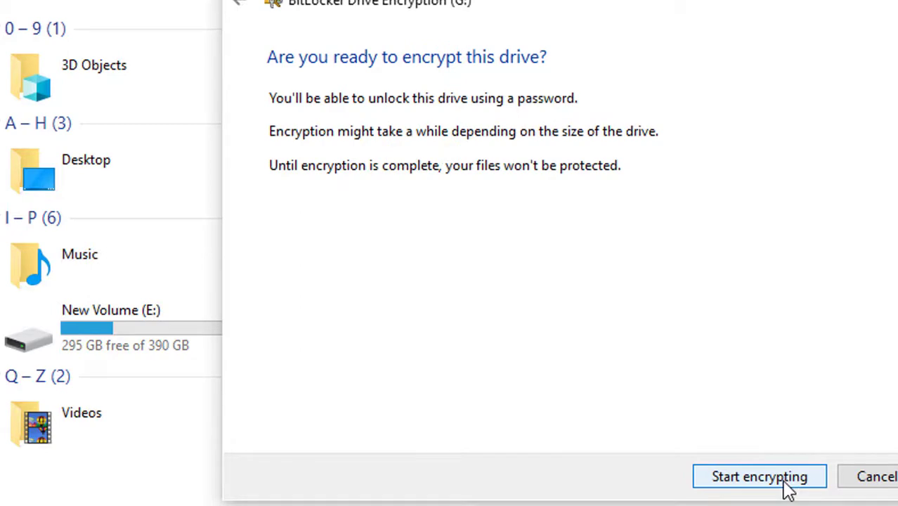
left_click(785, 485)
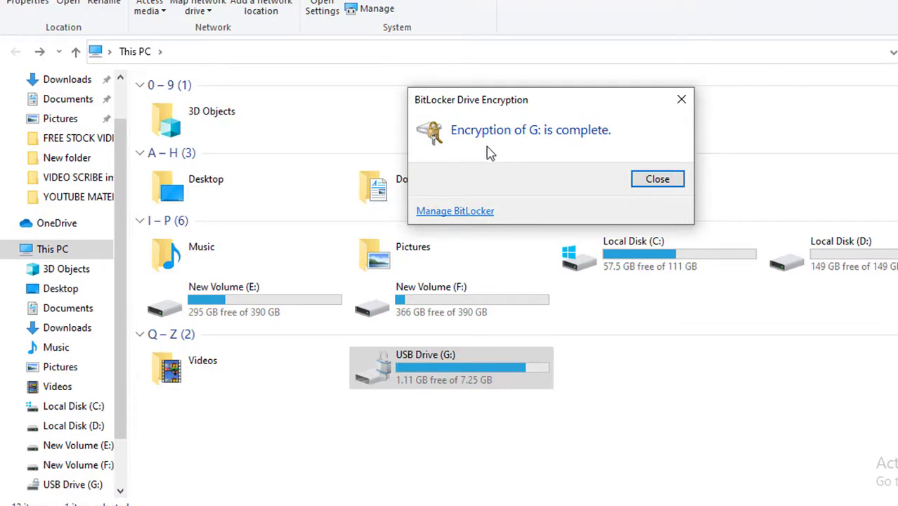
Close the encryption-complete message and eject the encrypted USB Drive (G:)
left_click(657, 182)
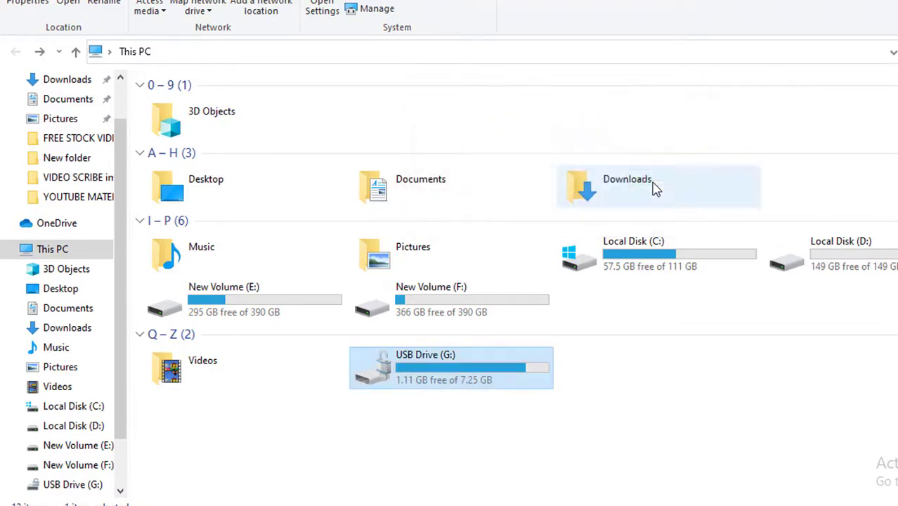
right_click(491, 378)
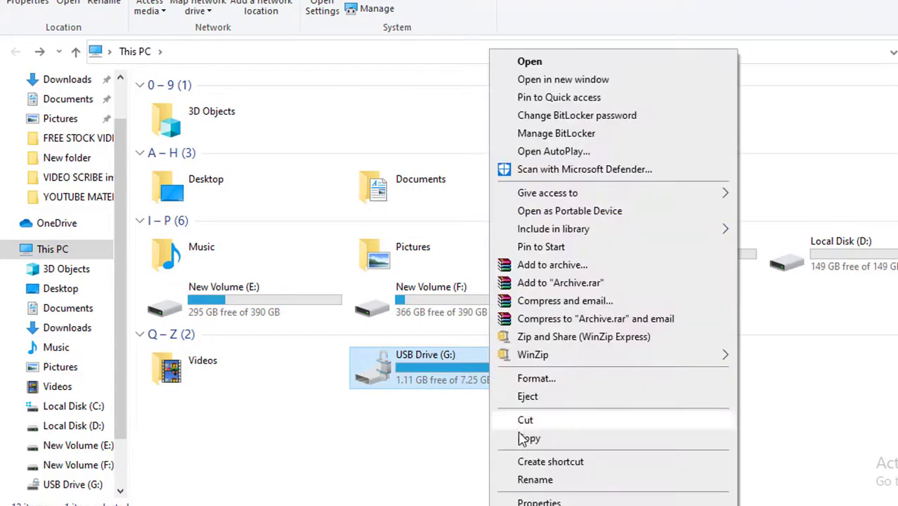
left_click(528, 397)
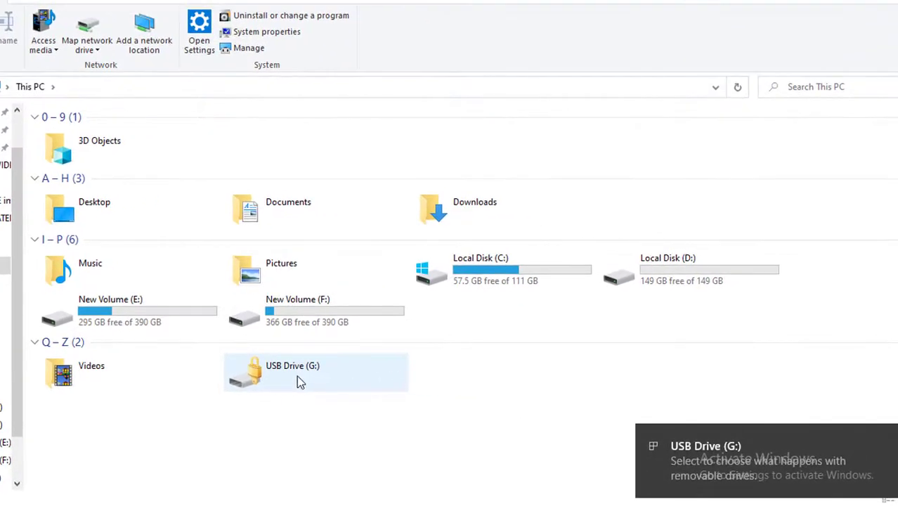
Unlock USB Drive (G:) with its password, view its 32 folders, and go back to This PC
double_click(294, 373)
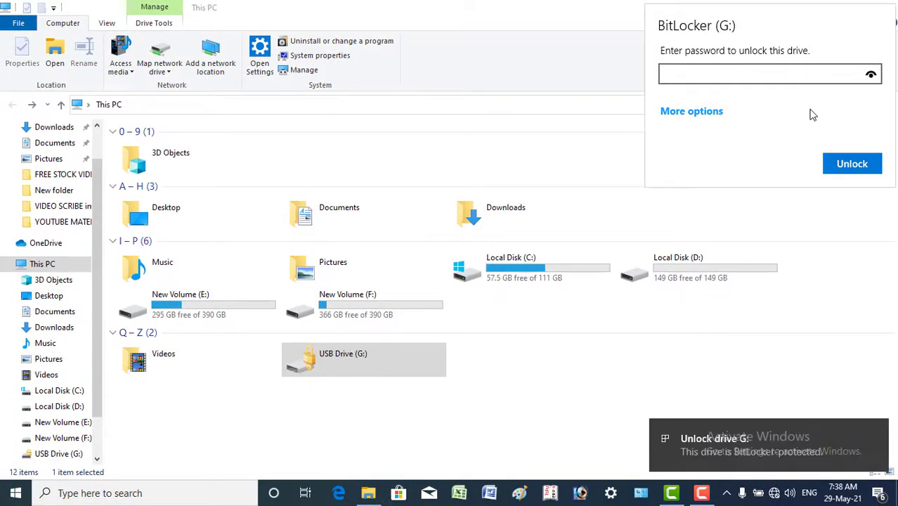
type("••••••••••")
left_click(853, 166)
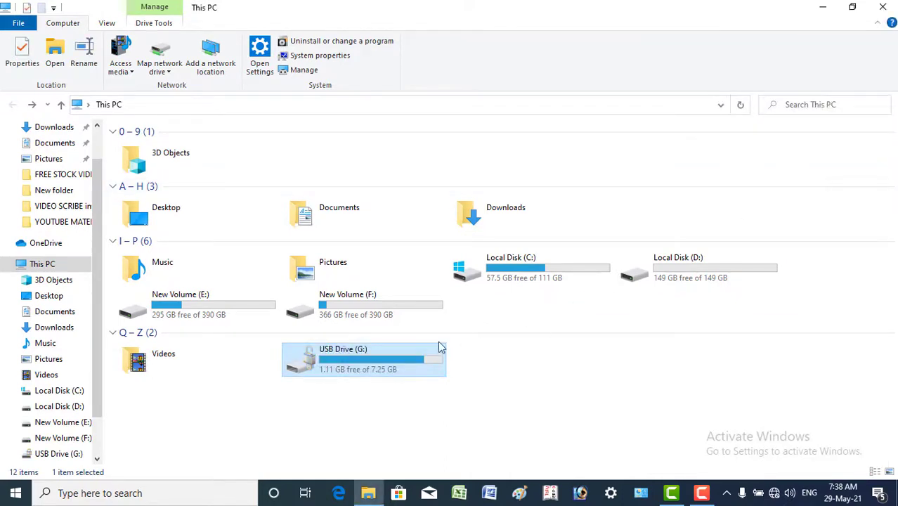
double_click(363, 363)
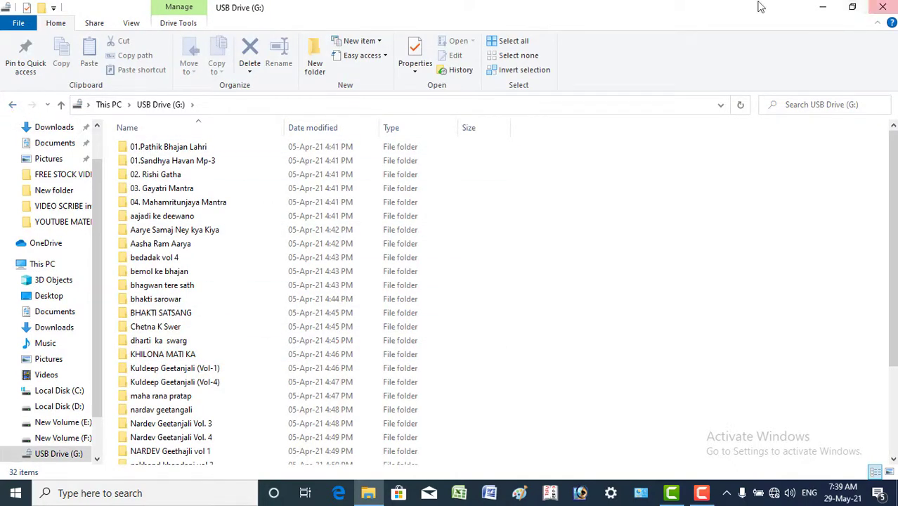
left_click(12, 105)
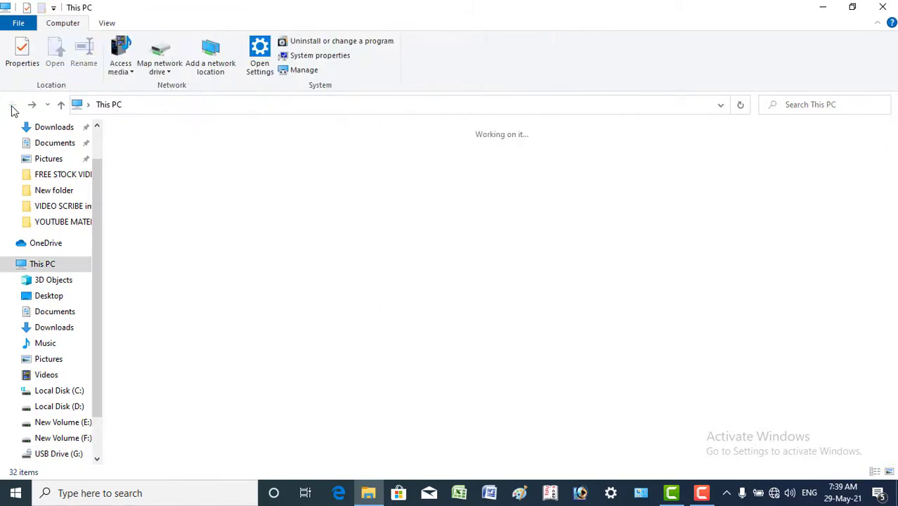